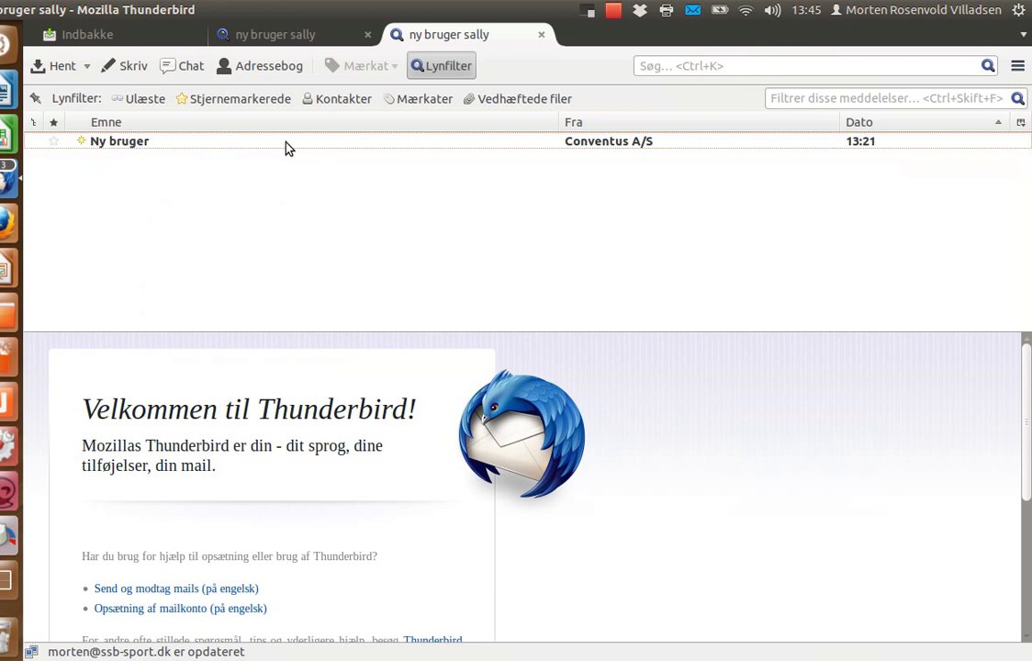
Open the Conventus 'Ny bruger' welcome message and copy its Adgangskode password code.
click(284, 143)
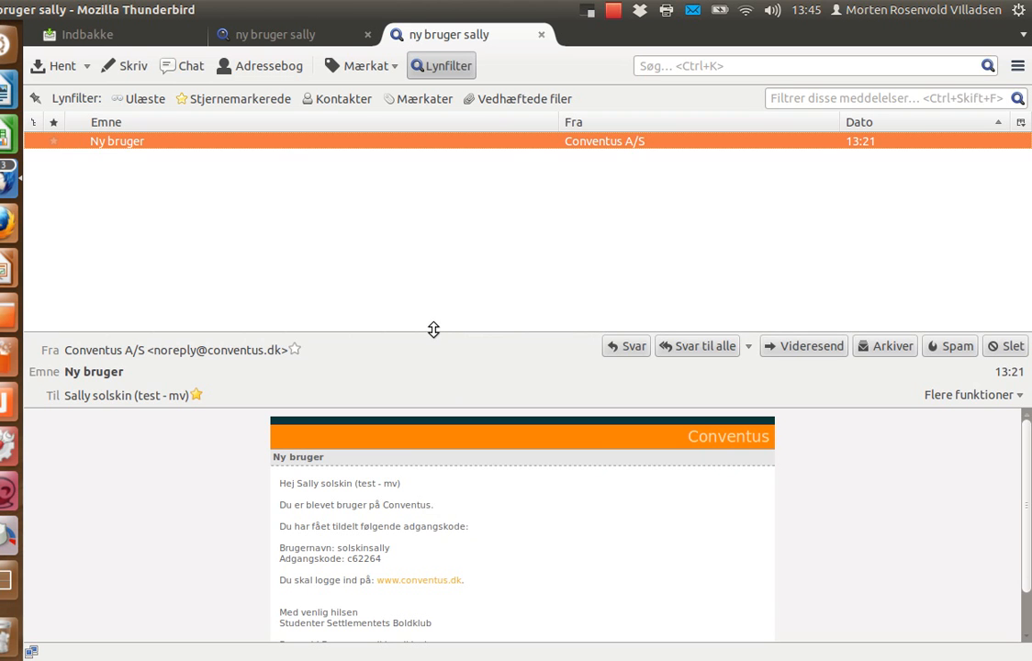
drag(432, 248, 442, 200)
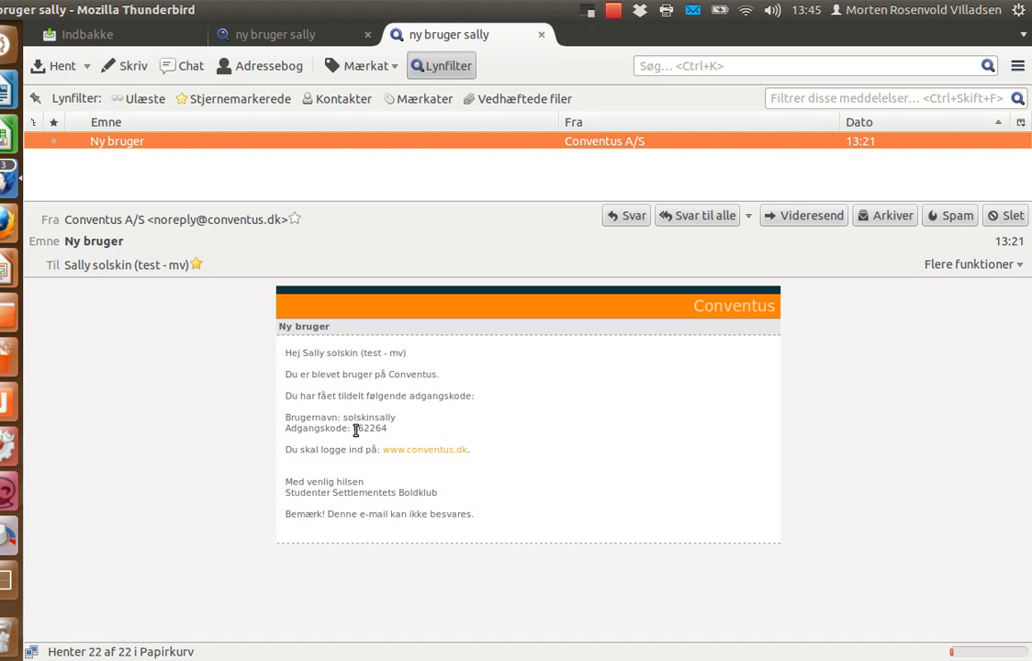
drag(353, 429, 368, 429)
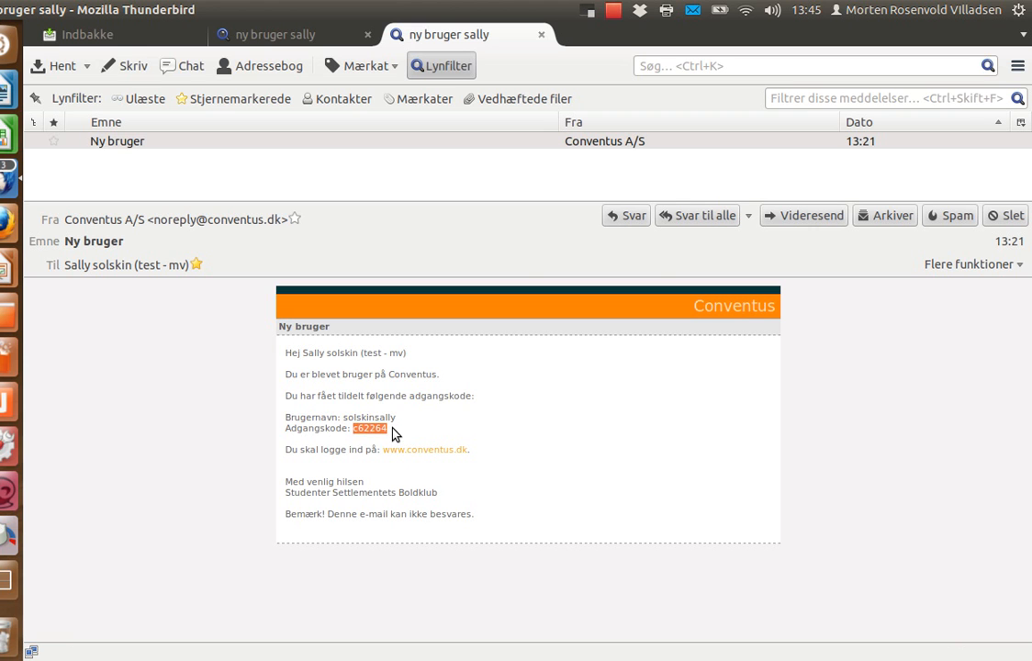
key(ctrl+c)
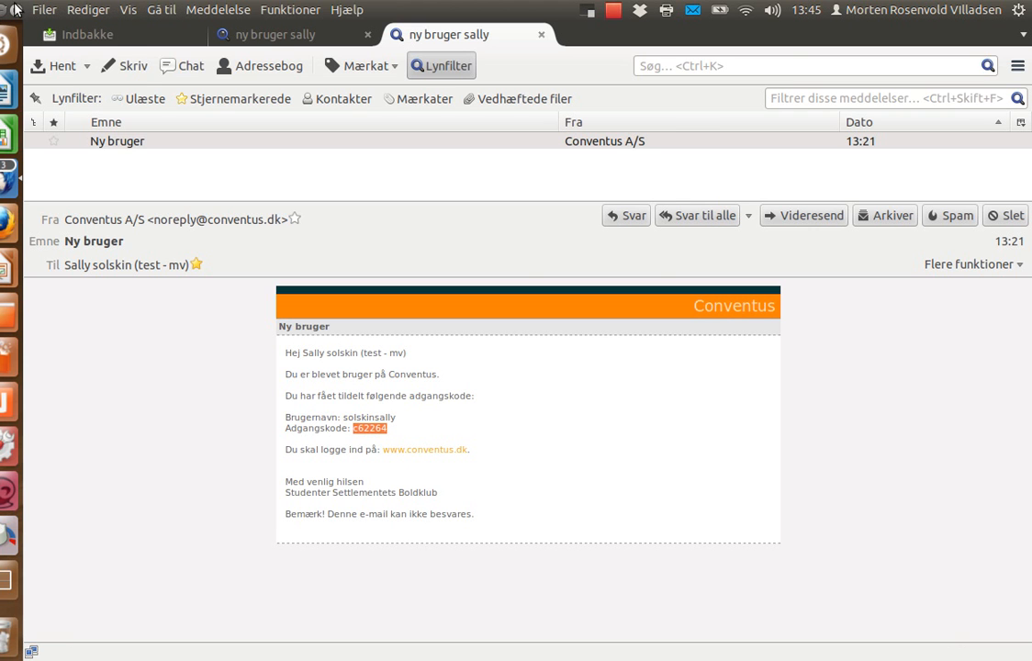
Log in to Conventus with the new user's username and the copied password.
click(5, 11)
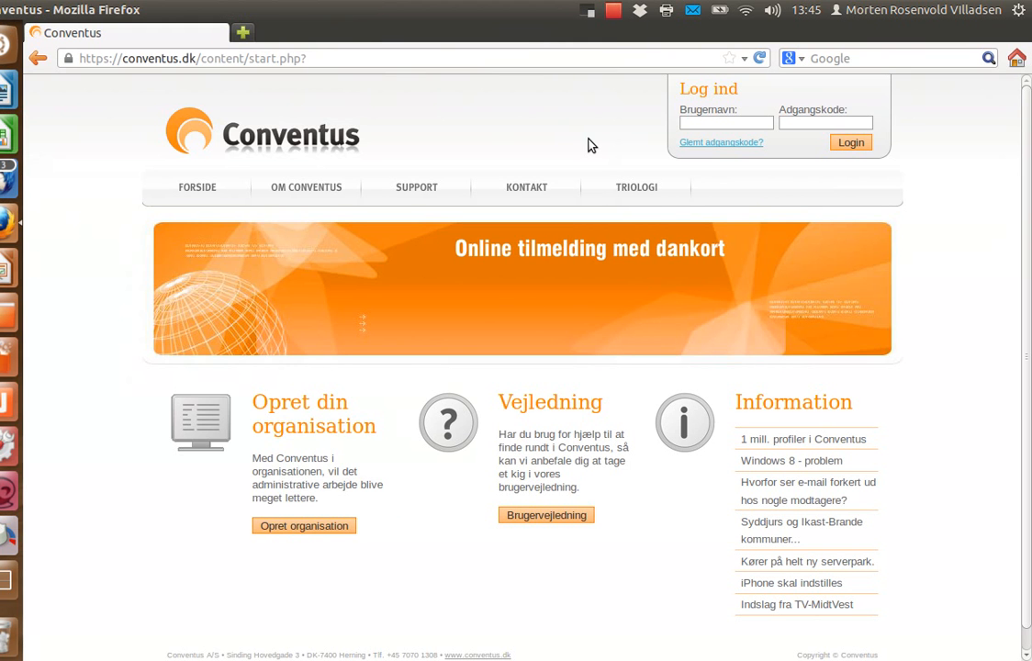
click(709, 121)
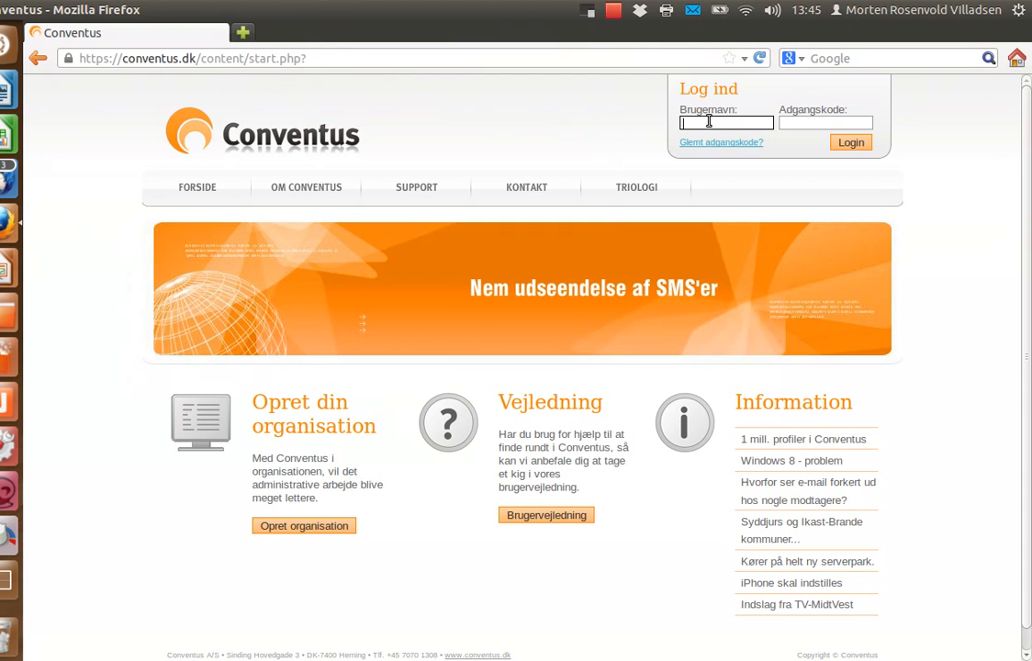
text(solskinsally)
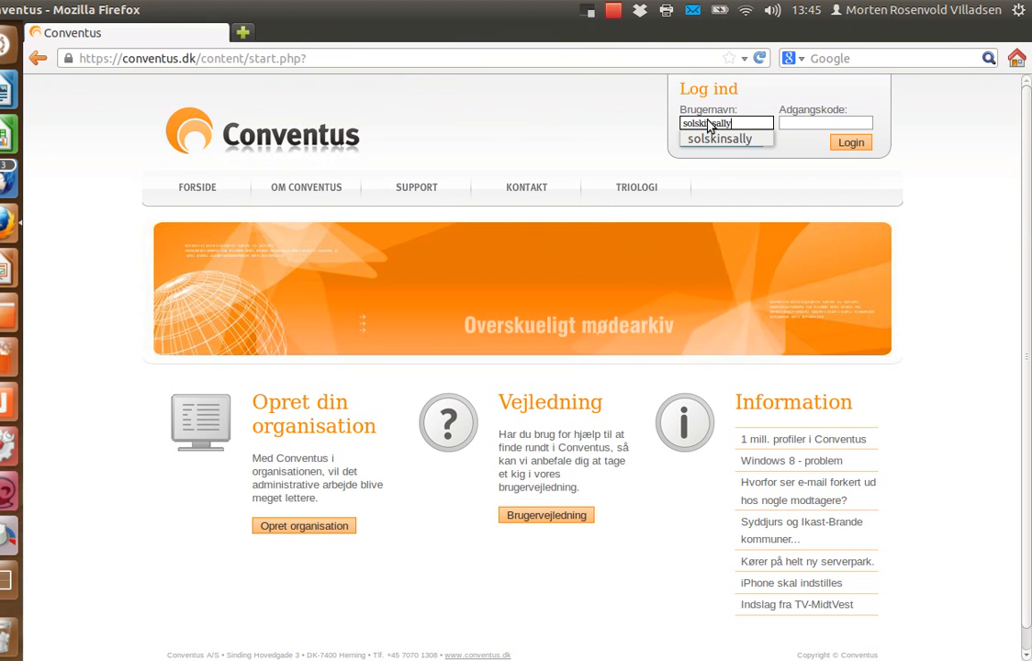
key(Tab)
text(******)
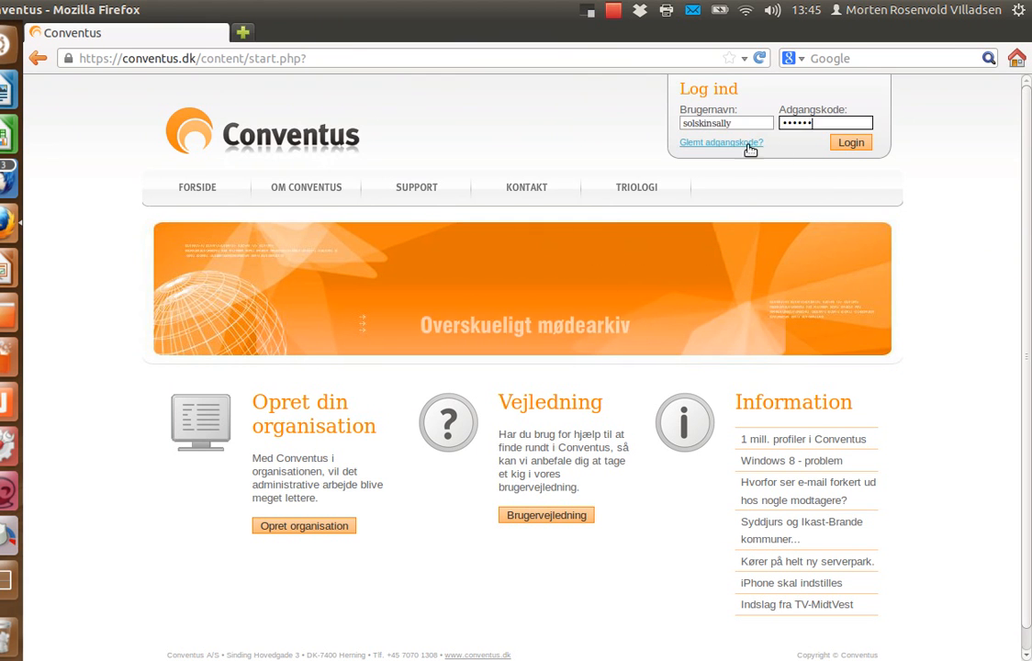
click(851, 144)
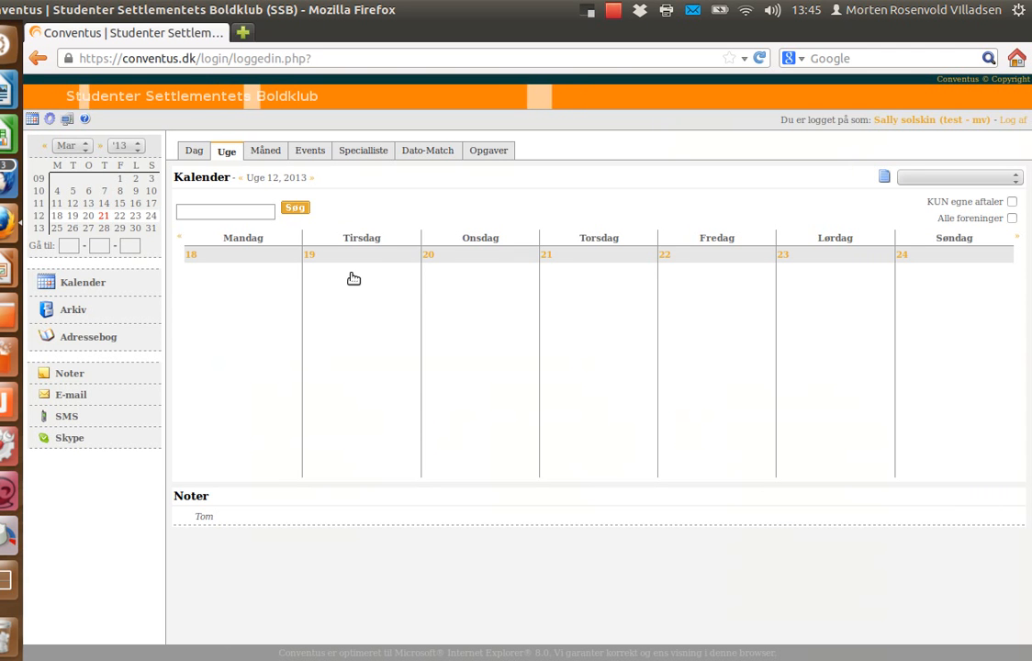
Show the Blækspruttedans forår 2013 members in the address book and expand the E-mail menu.
click(81, 341)
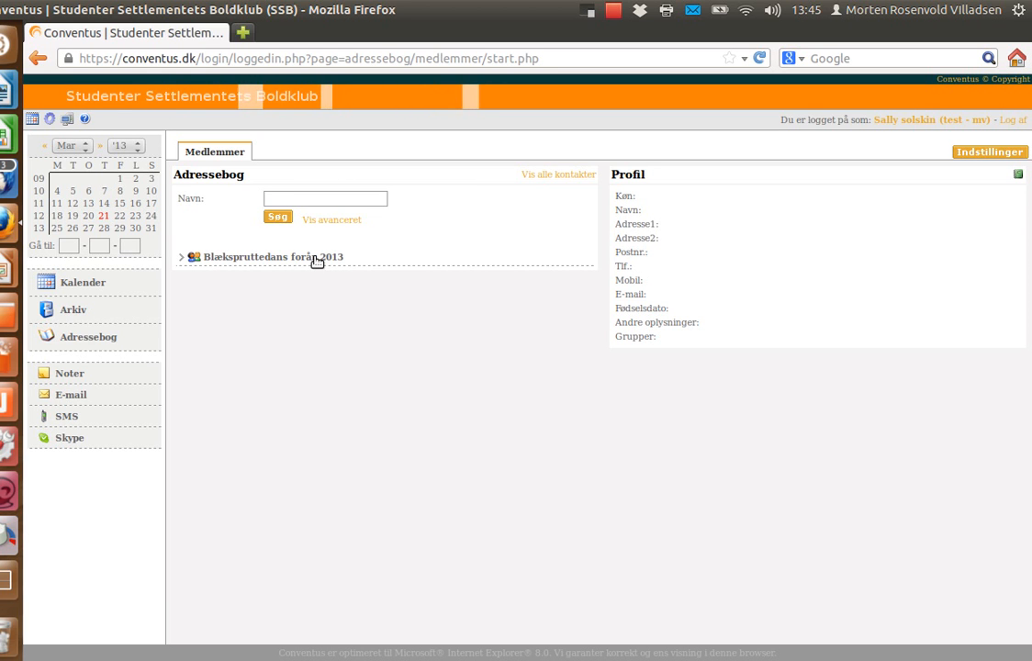
click(316, 261)
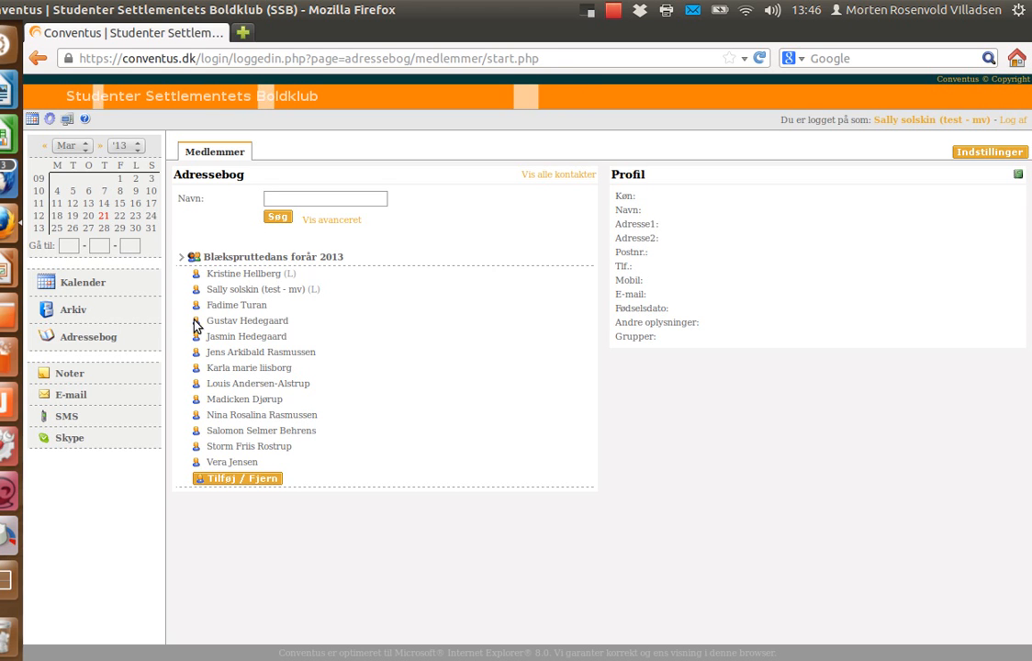
click(85, 397)
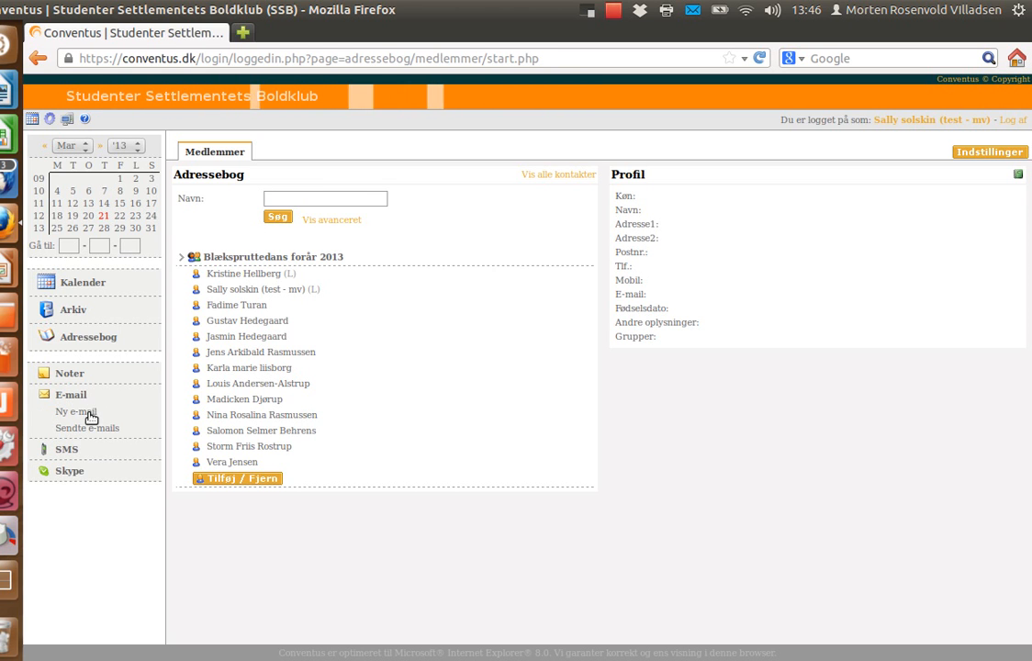
Start a new e-mail addressed to the whole Blækspruttedans forår 2013 group.
click(90, 414)
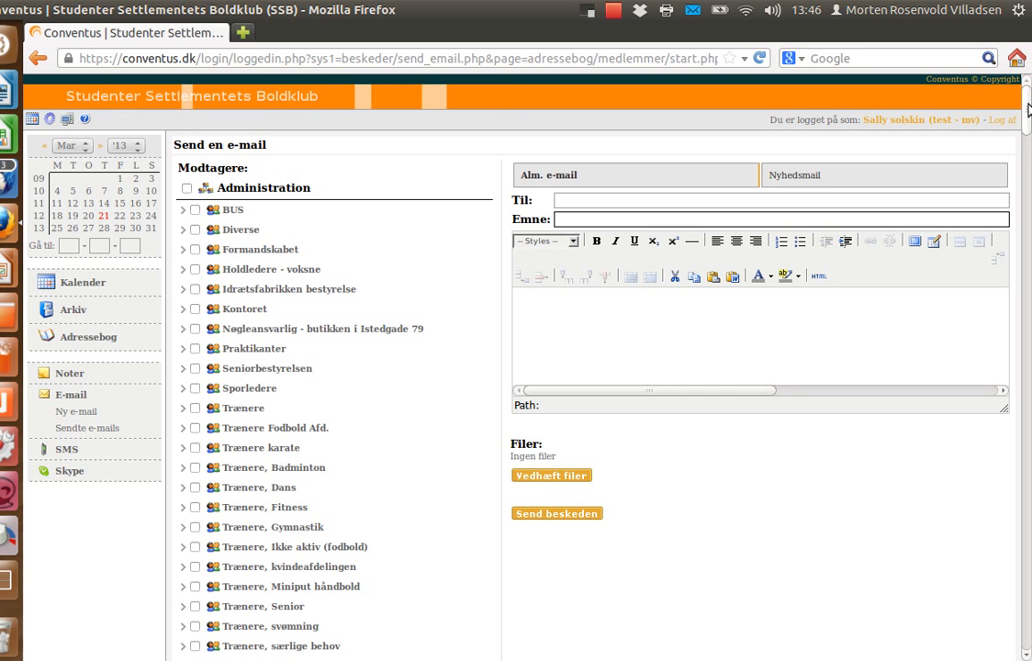
scroll(1030, 139, down, 6)
drag(1029, 140, 1028, 265)
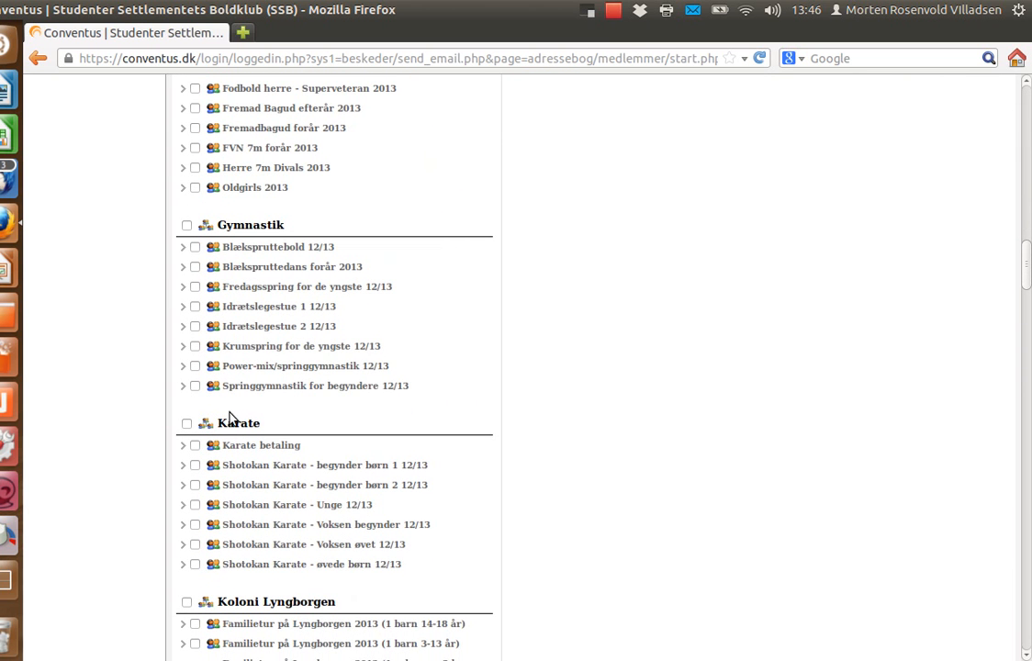
click(235, 268)
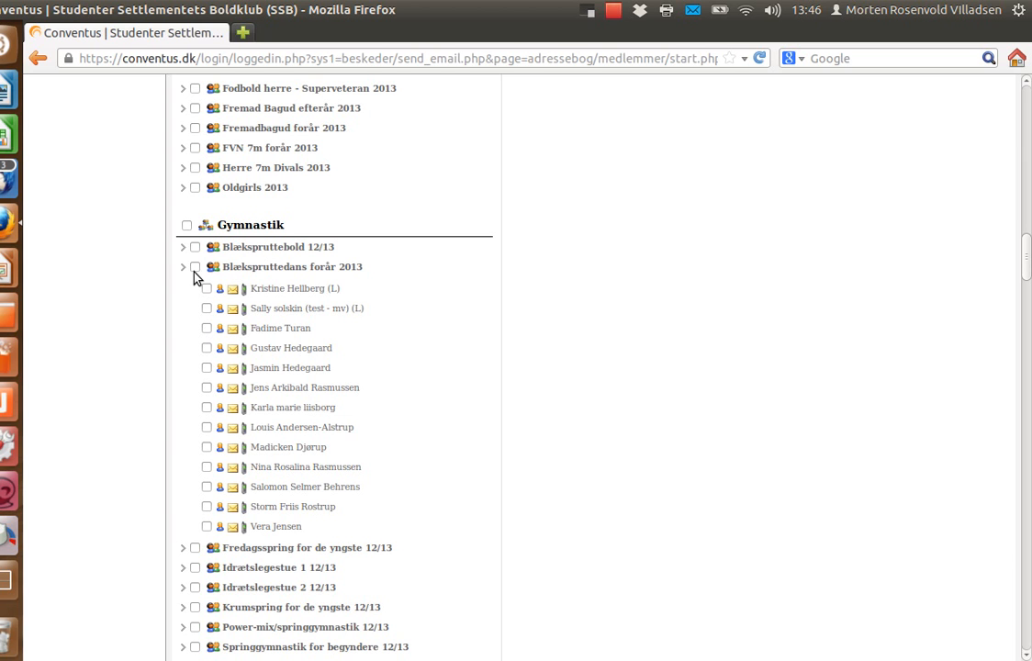
click(195, 267)
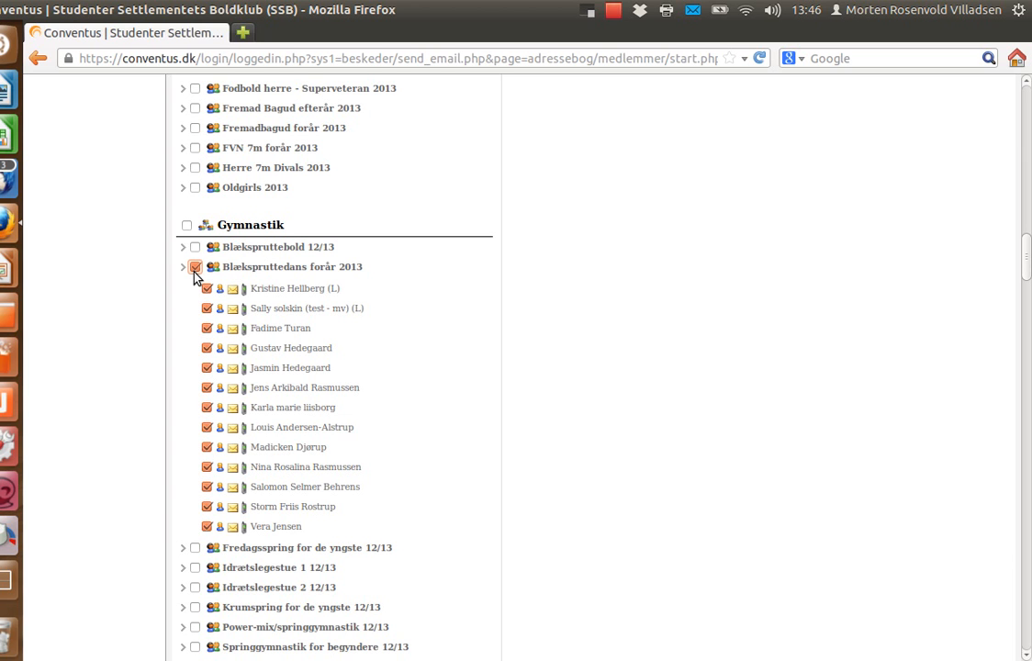
Enter the e-mail subject 'Husk hatte på næste mandag'.
drag(1028, 264, 1028, 101)
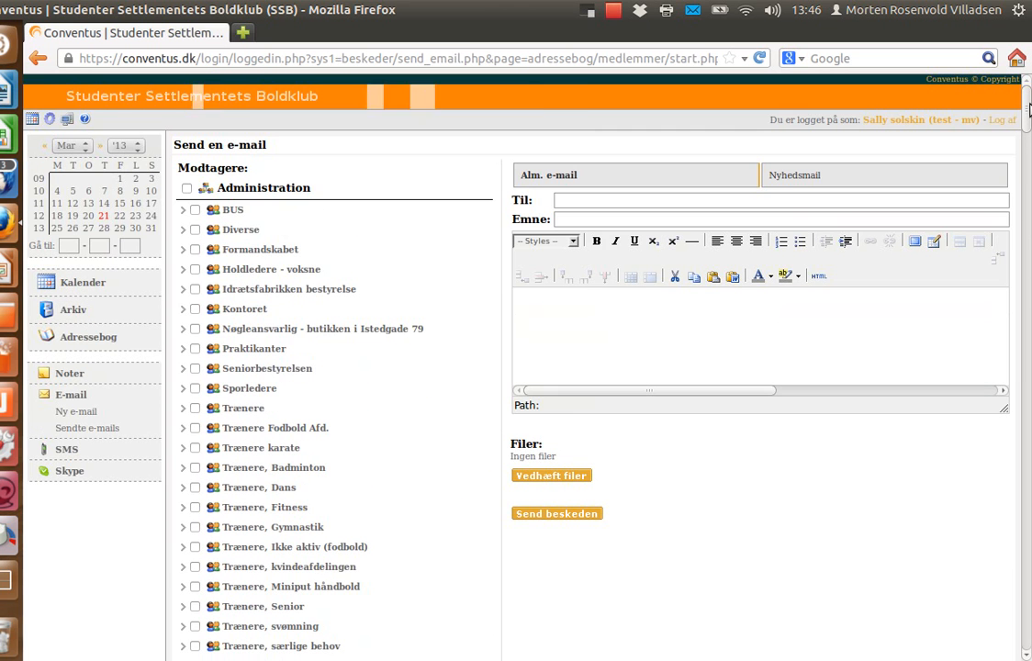
click(606, 221)
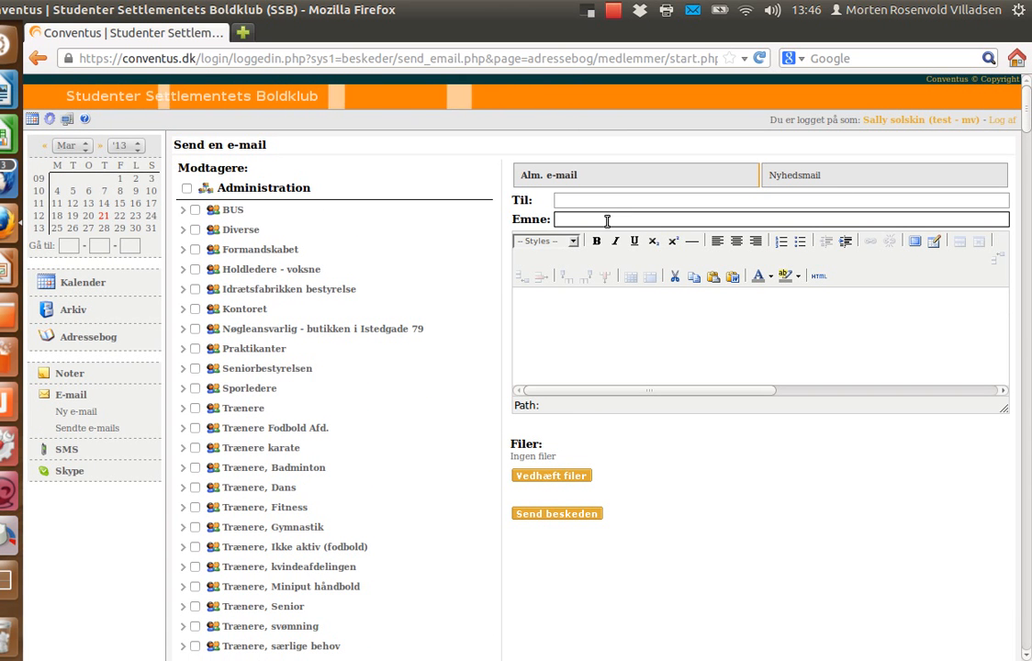
text(Husk)
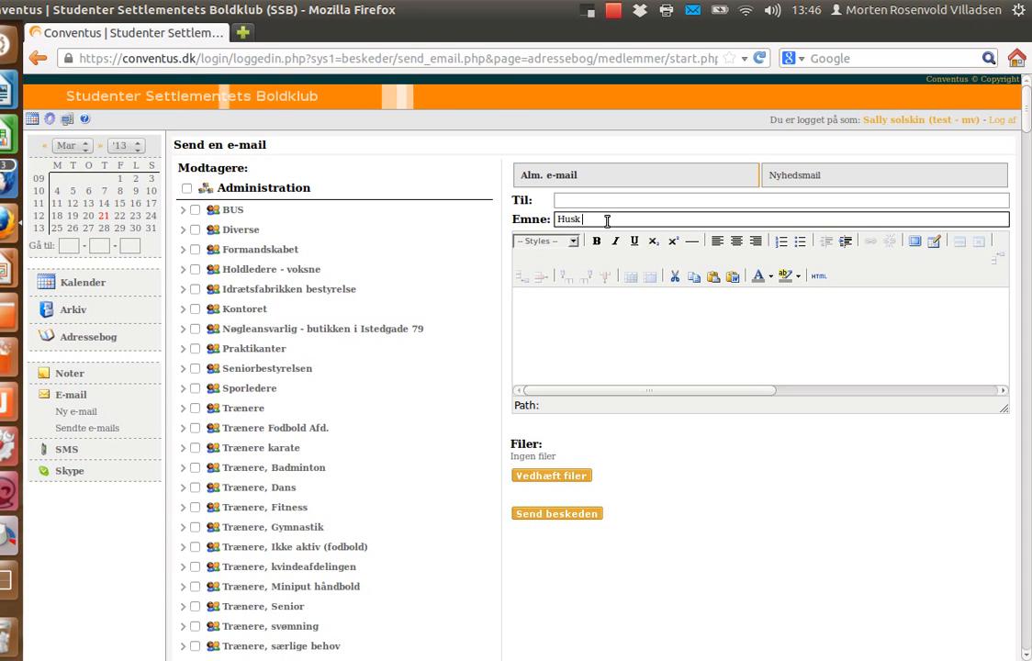
text( hatte)
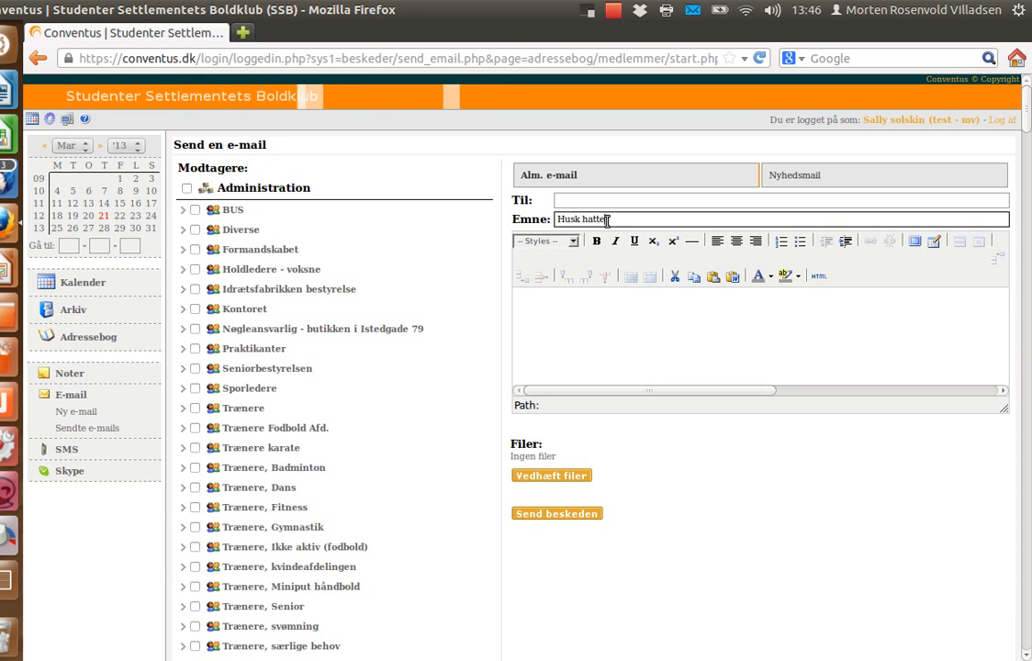
text( på næste mandag)
click(599, 301)
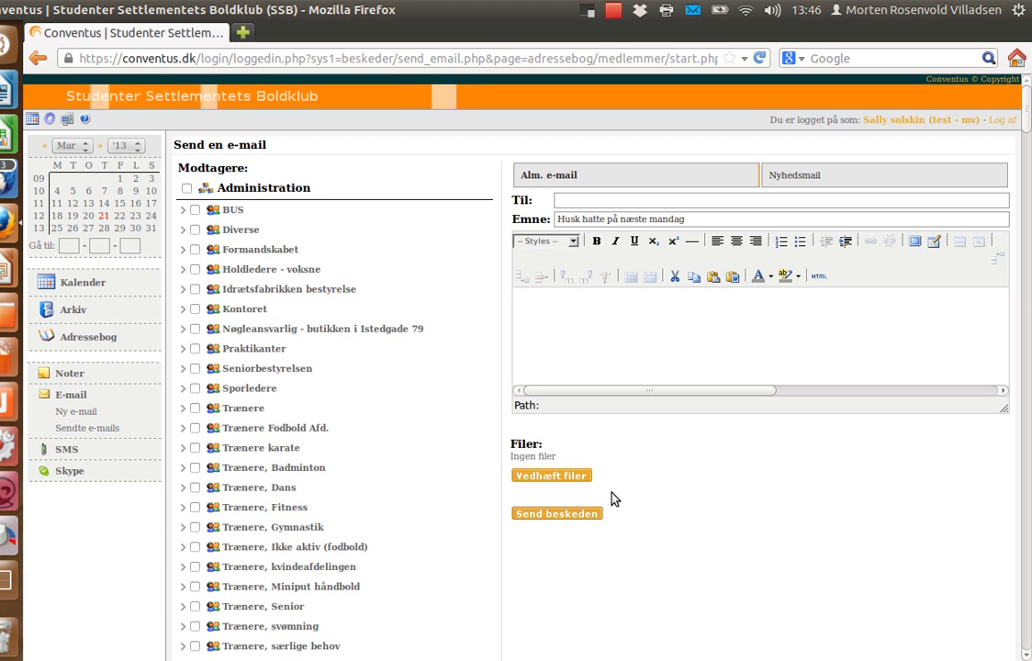
click(79, 401)
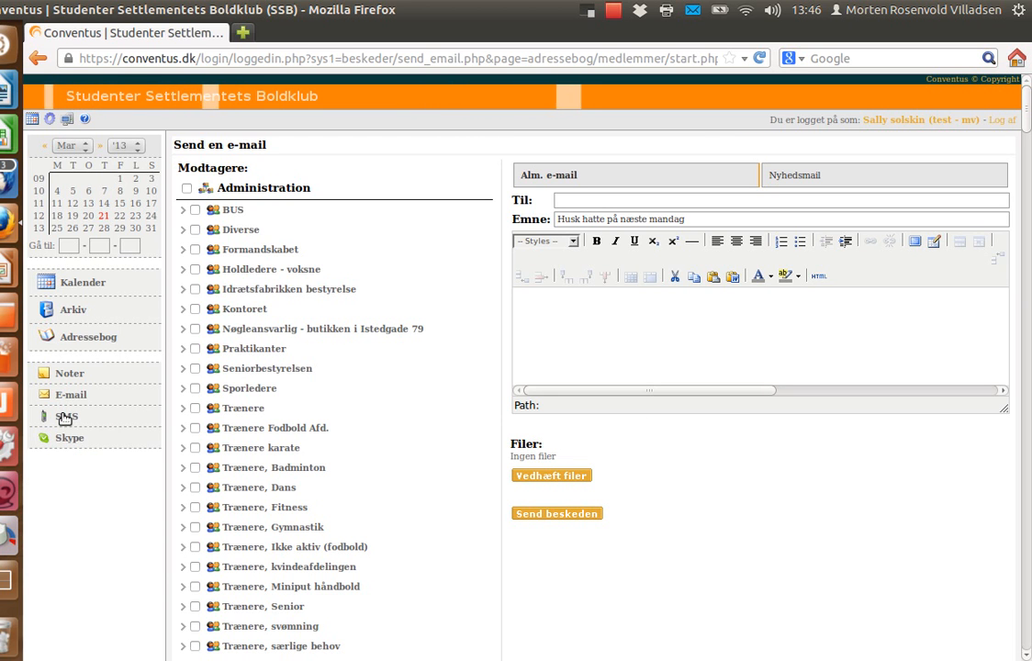
Start a new SMS to all Blækspruttedans forår 2013 members.
click(65, 418)
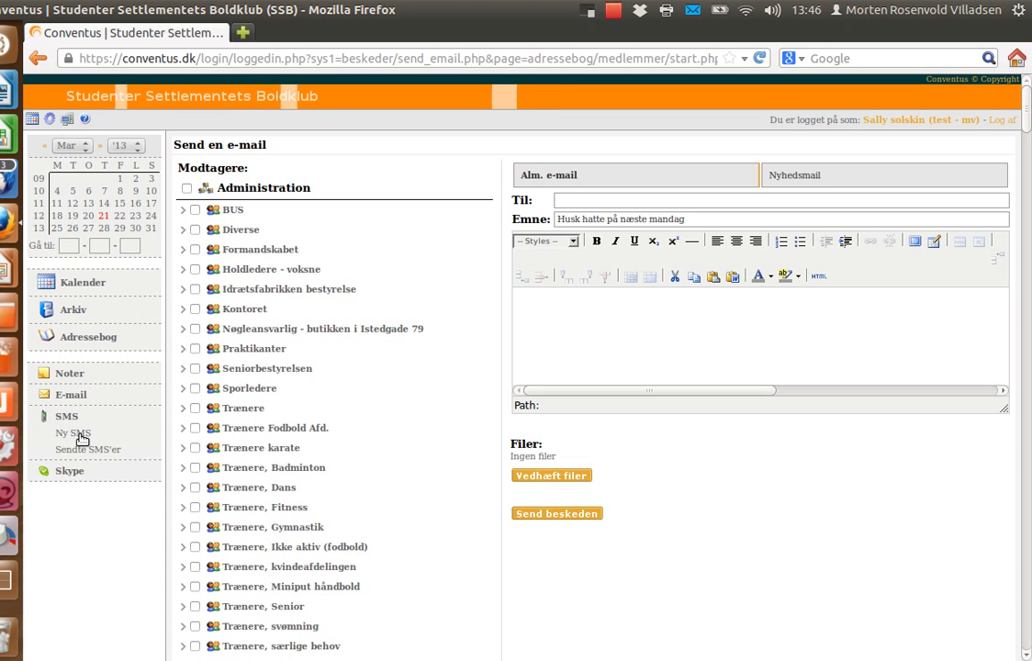
click(81, 437)
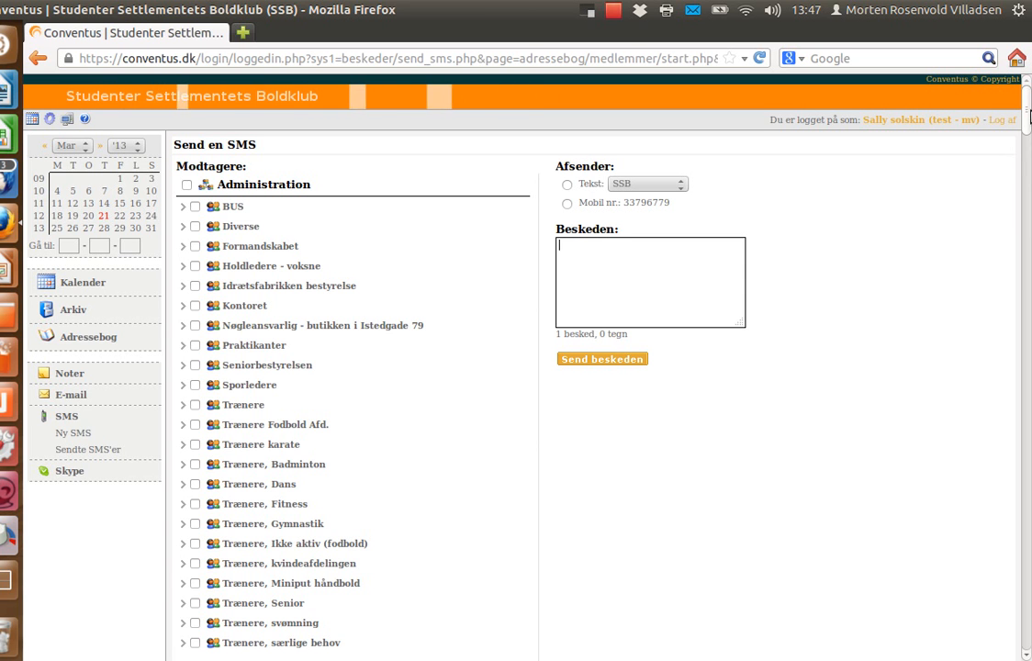
drag(1029, 116, 1027, 273)
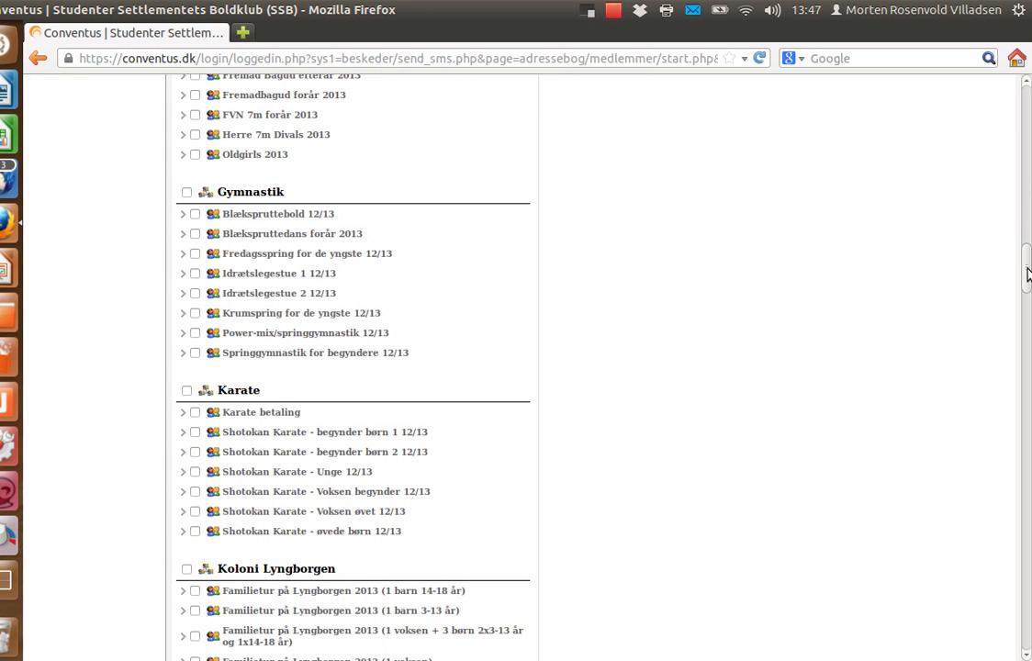
click(228, 238)
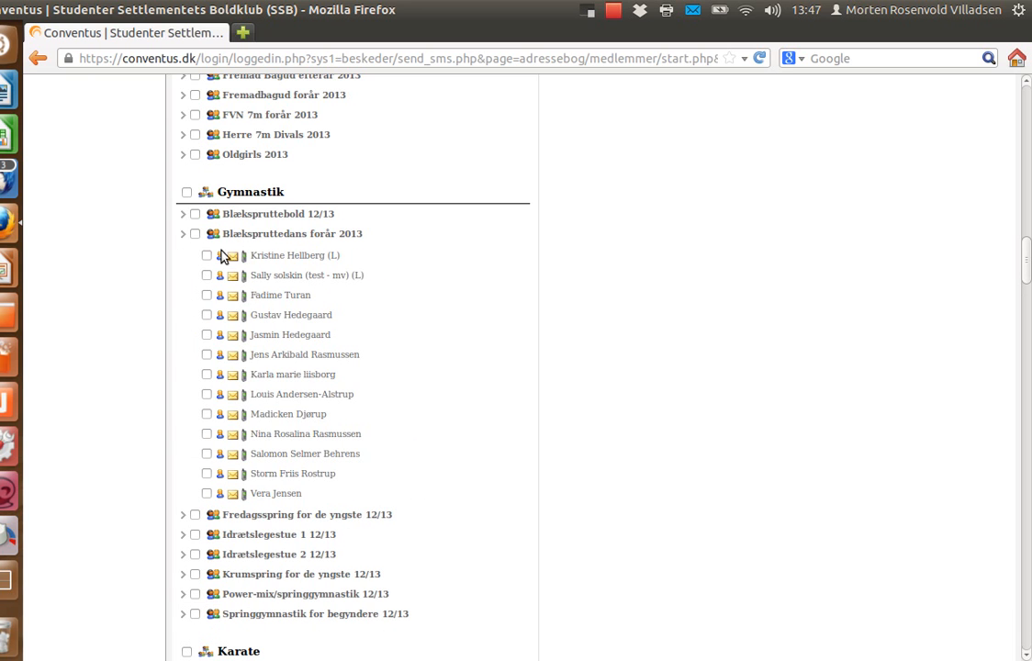
click(196, 234)
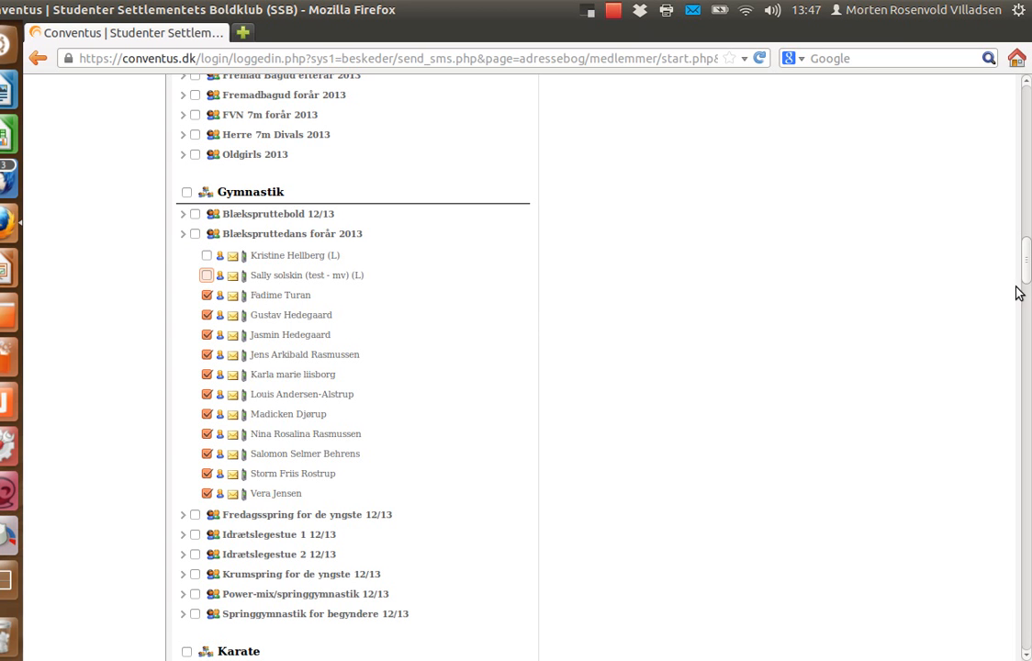
Write the SMS 'Hej Blækspruttedans er aflyst idag. Vi ses næste mandag', signed with the sender's name and SSB.
drag(1027, 269, 1027, 109)
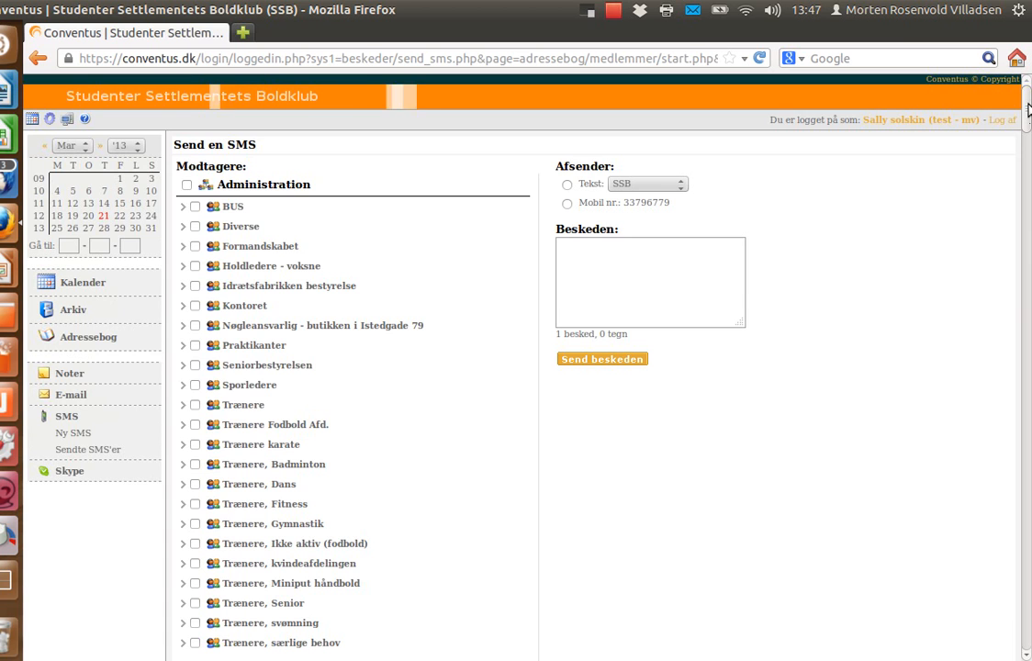
click(617, 272)
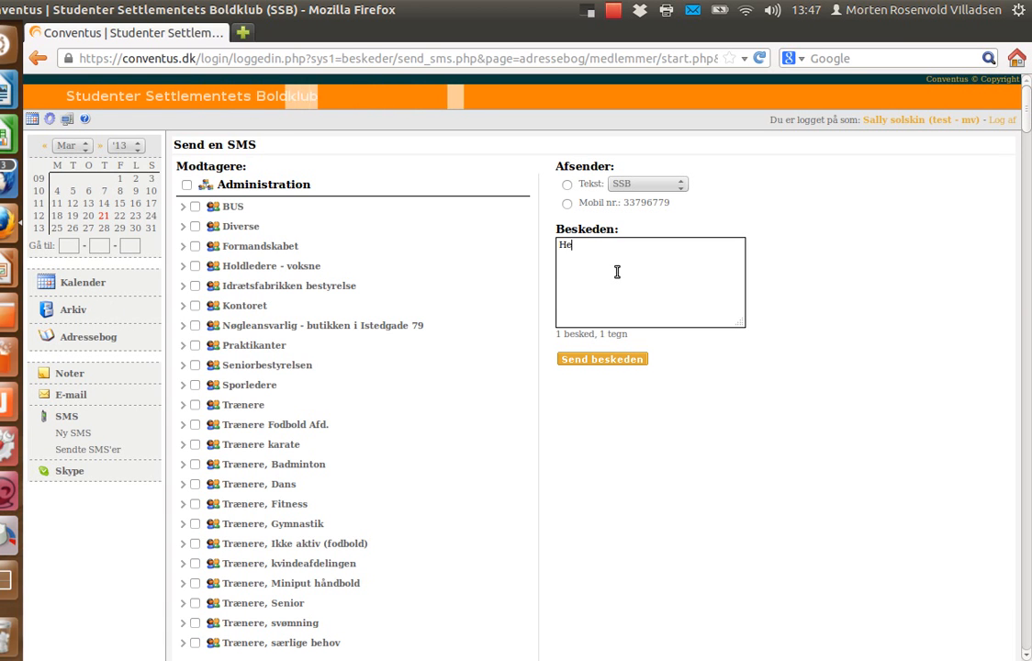
text(Hej Blæks)
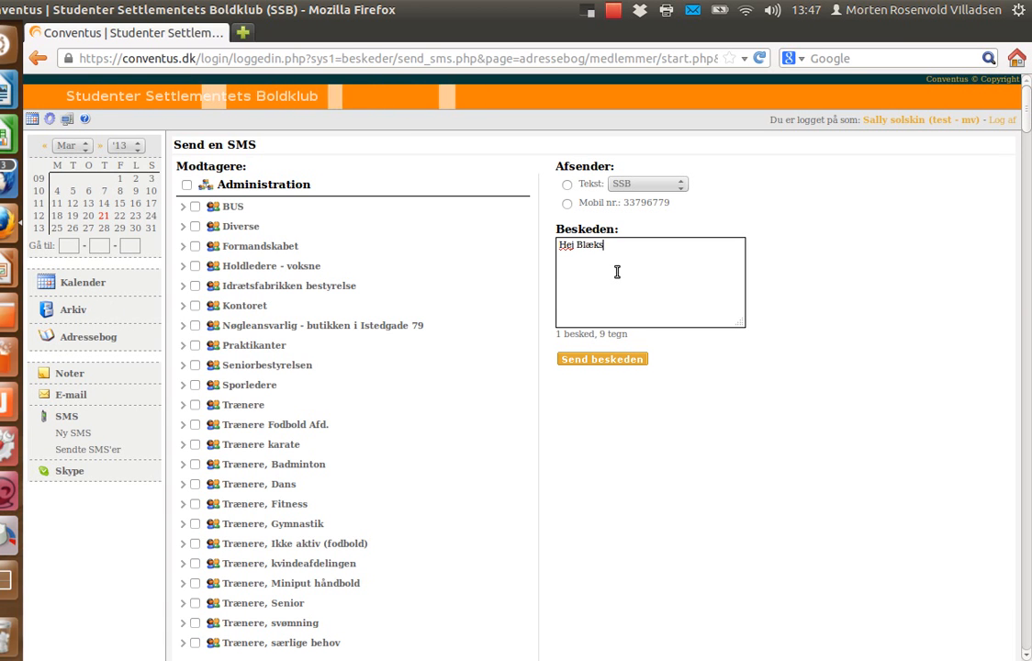
text(pruttedans)
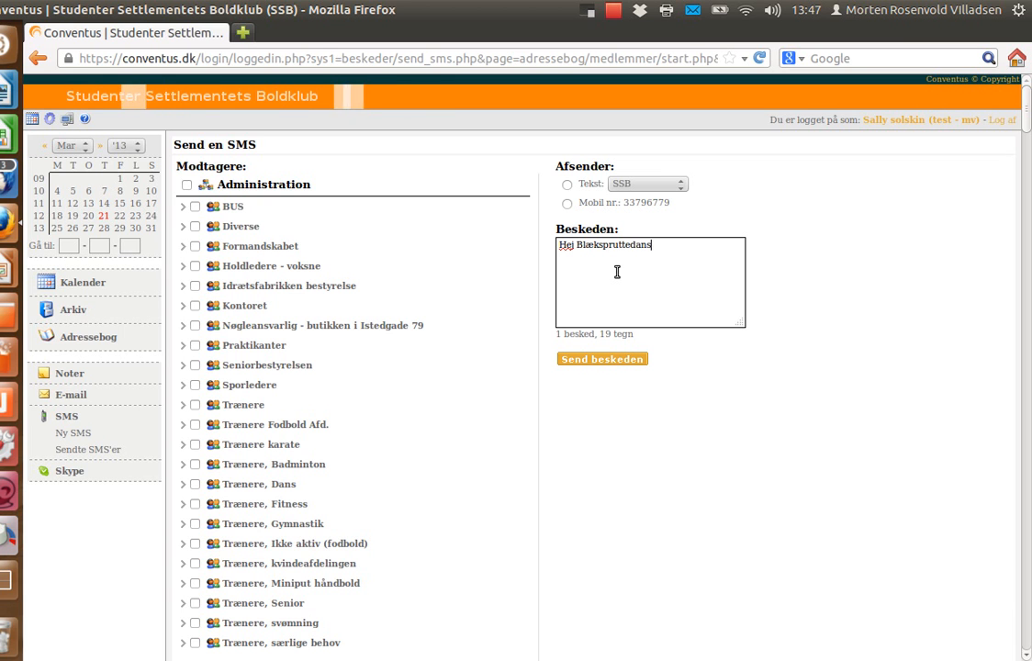
text( er aflyst id)
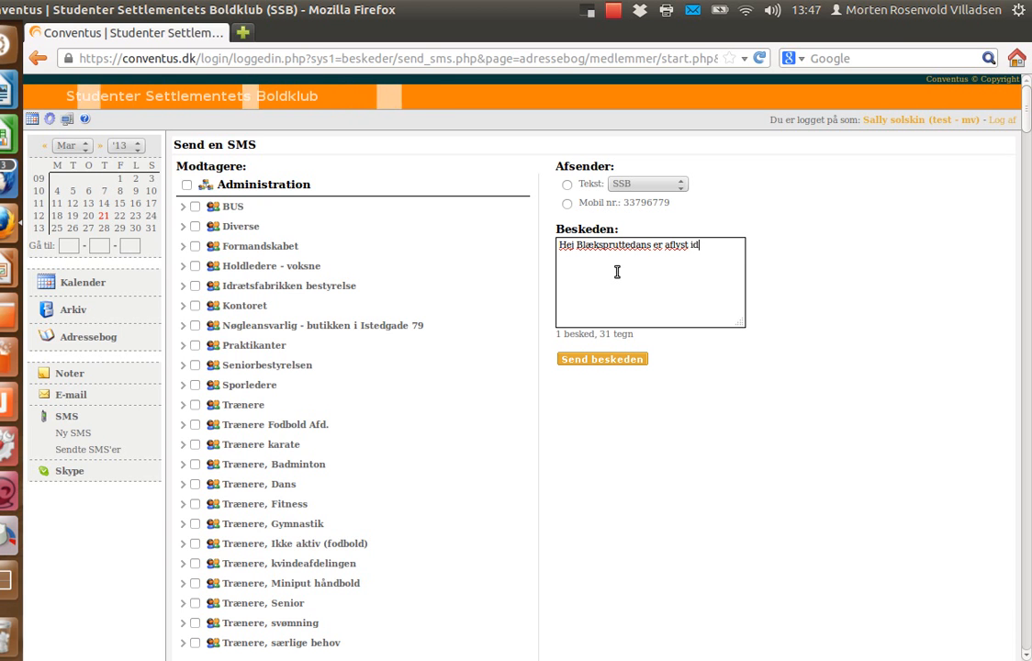
text(ag. Vi se)
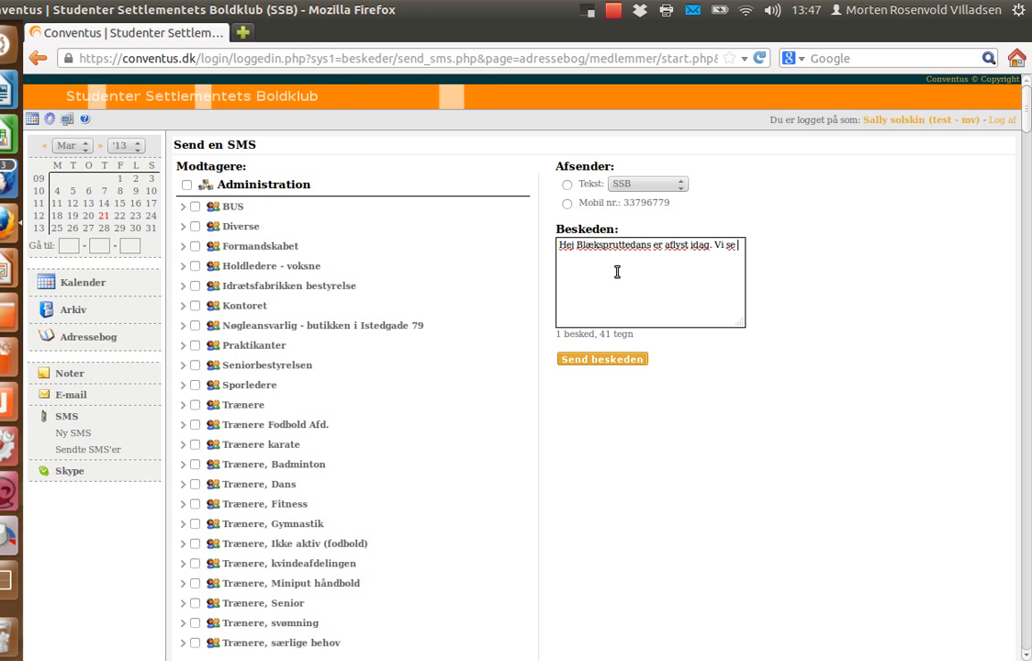
text(s næste )
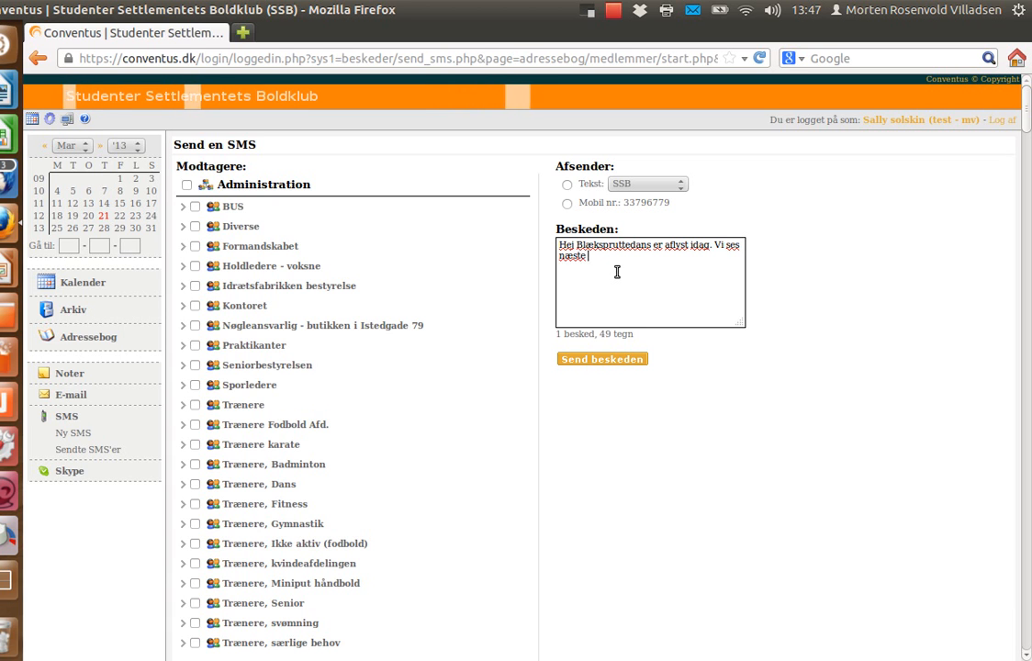
text(mandag, vh Sally Solskin)
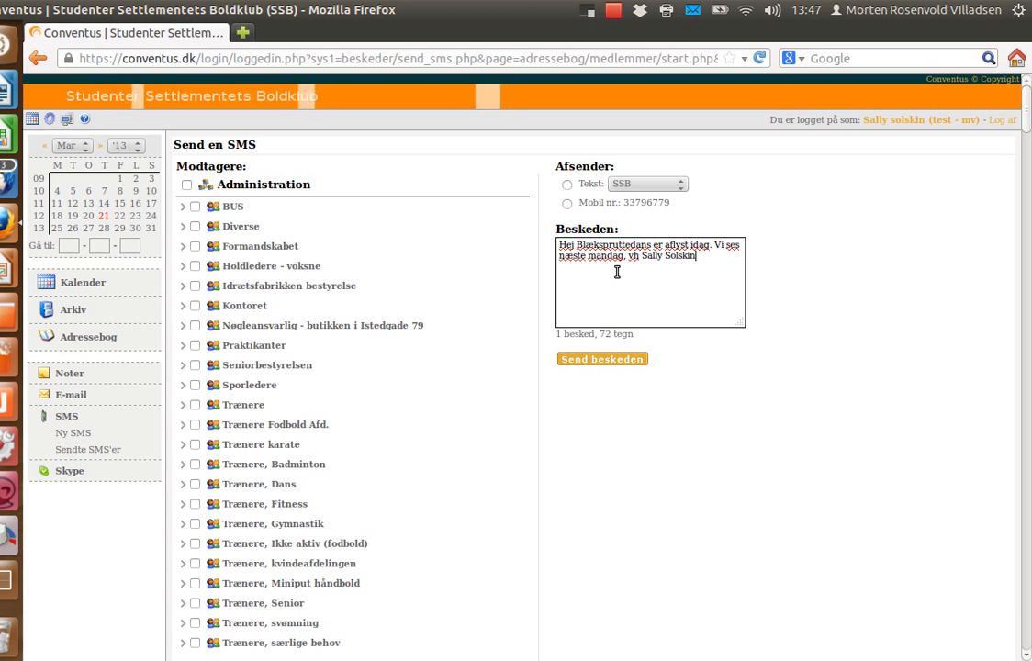
text(, SSB)
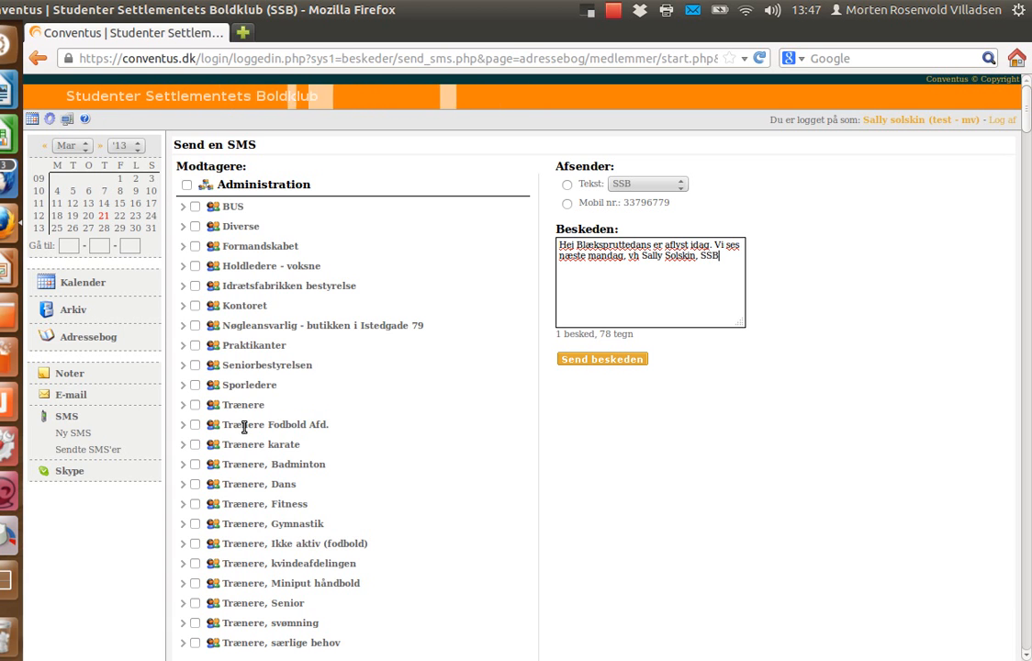
Open the Afkrydsningsliste checklist settings for the Blækspruttedans forår 2013 group.
click(99, 340)
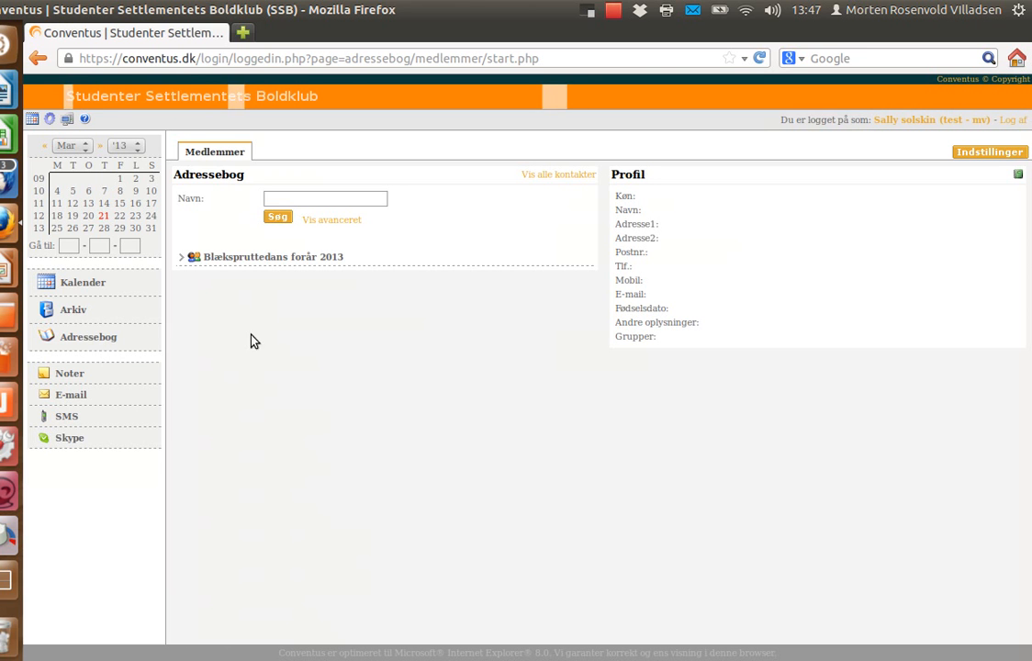
double_click(259, 267)
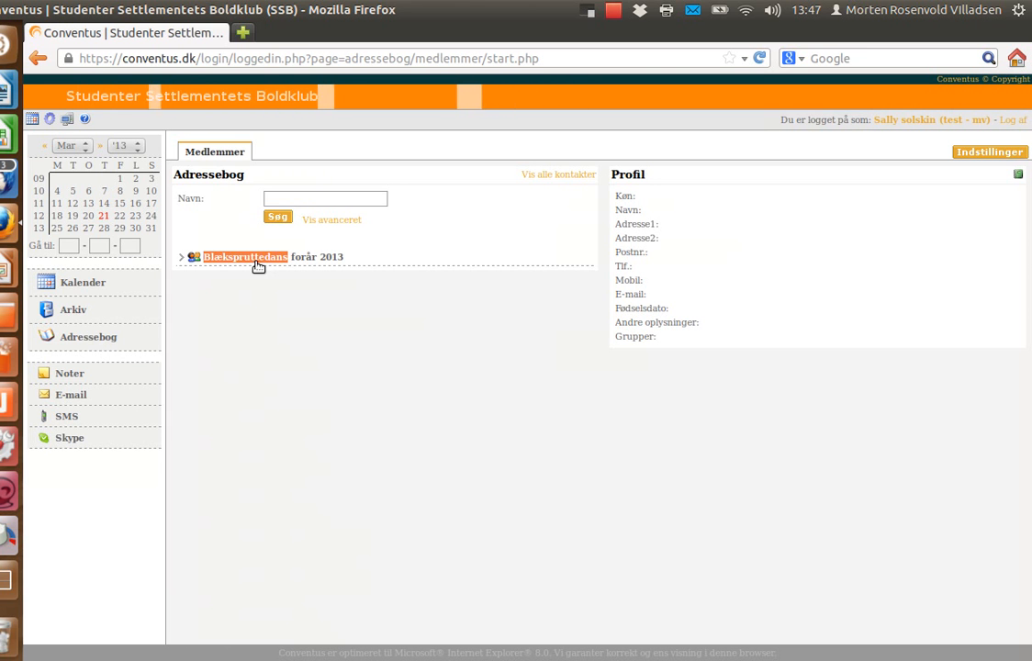
click(305, 263)
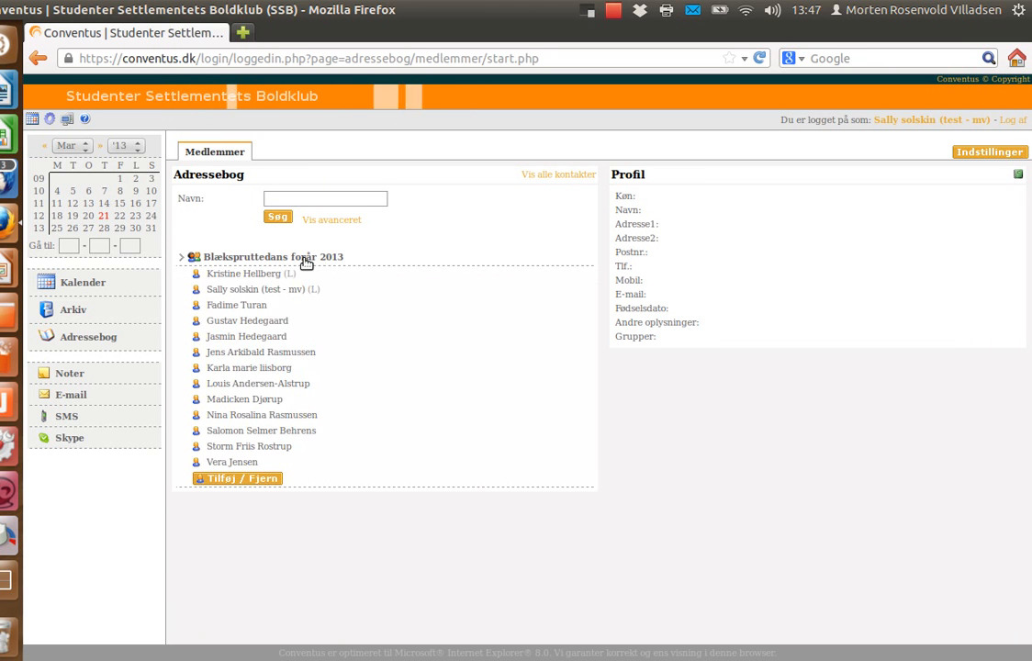
click(197, 263)
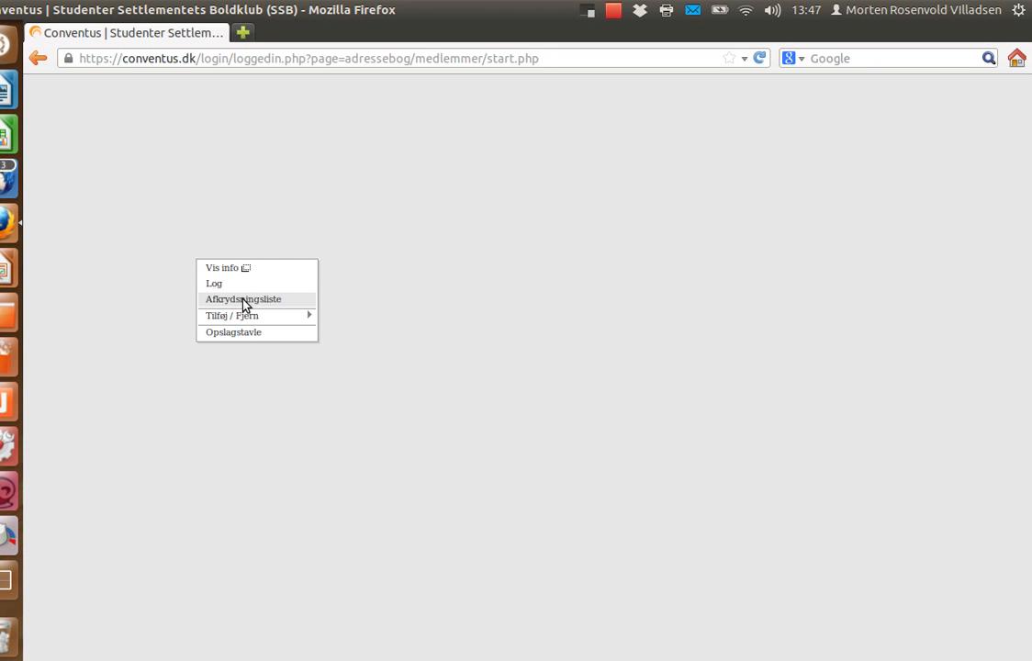
click(245, 300)
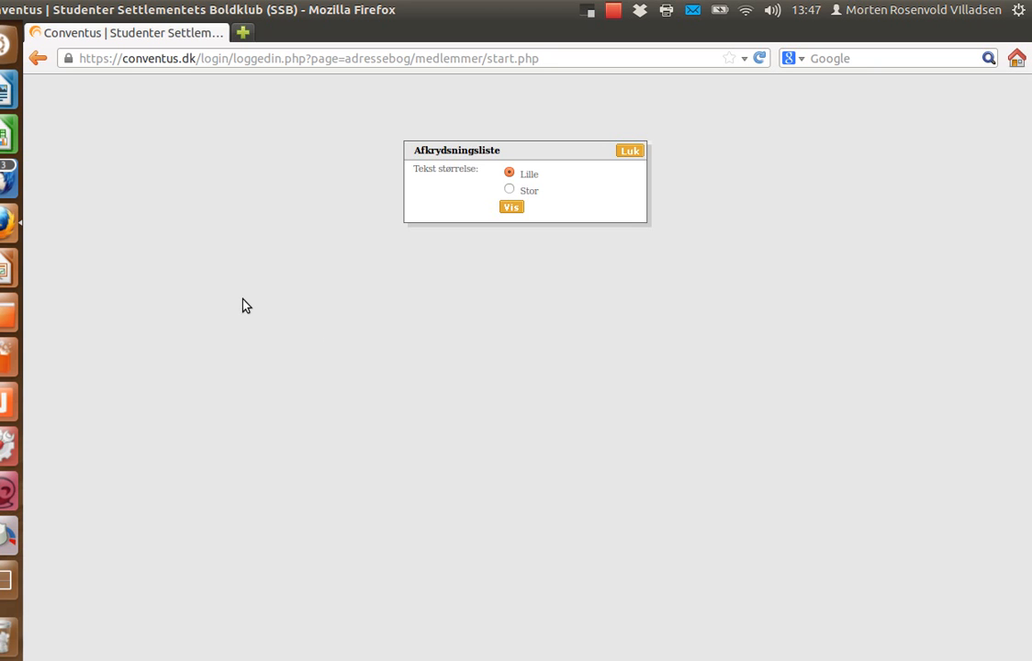
Generate the checklist PDF with large (Stor) text, then close the PDF and the dialog.
click(510, 190)
click(512, 208)
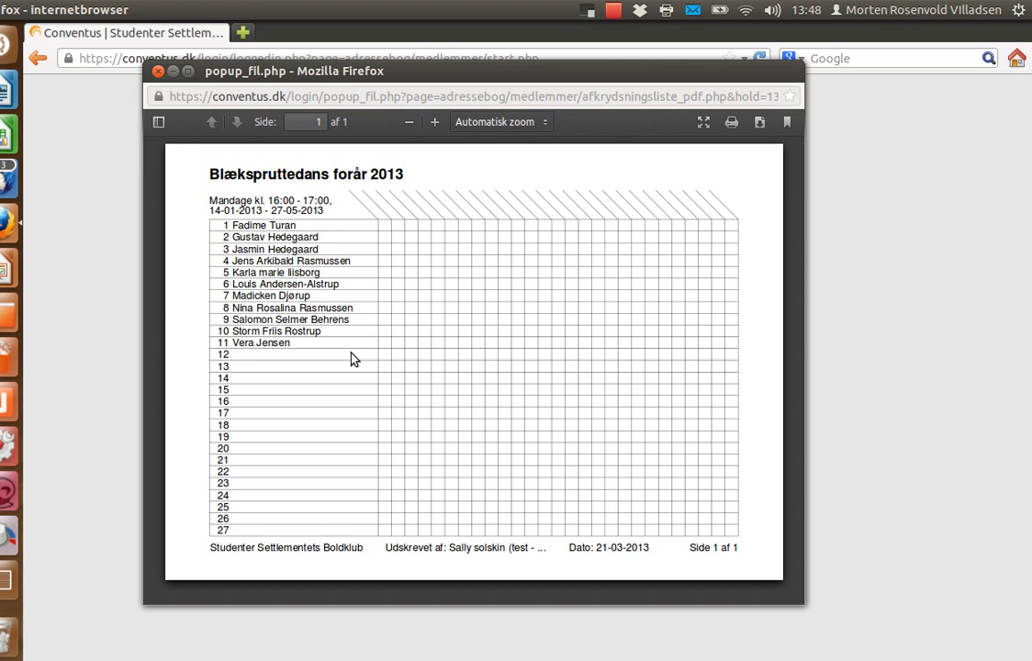
click(157, 72)
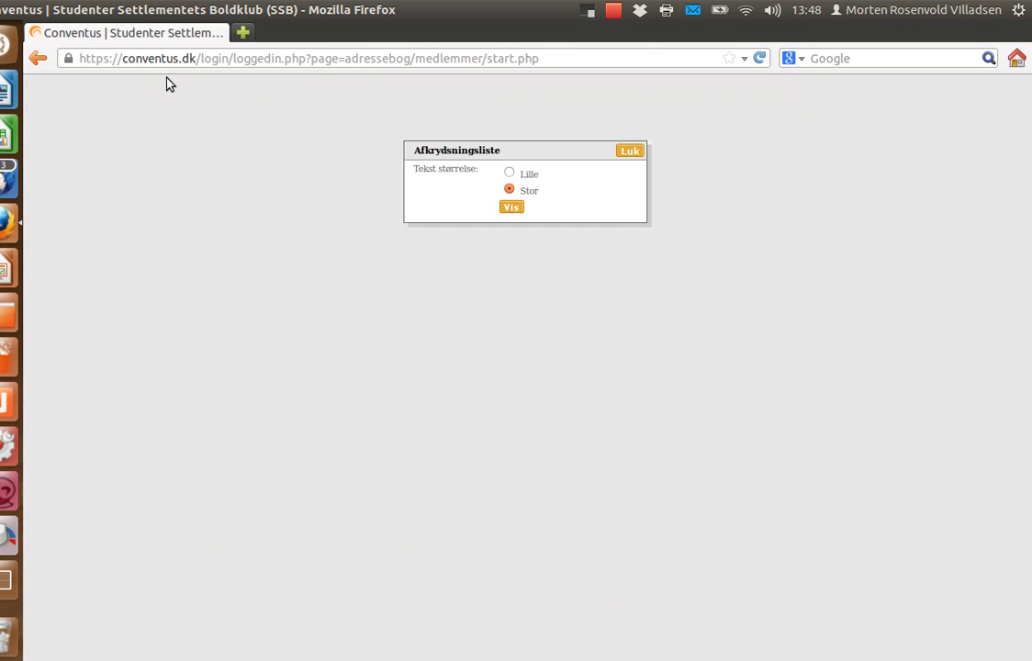
click(631, 151)
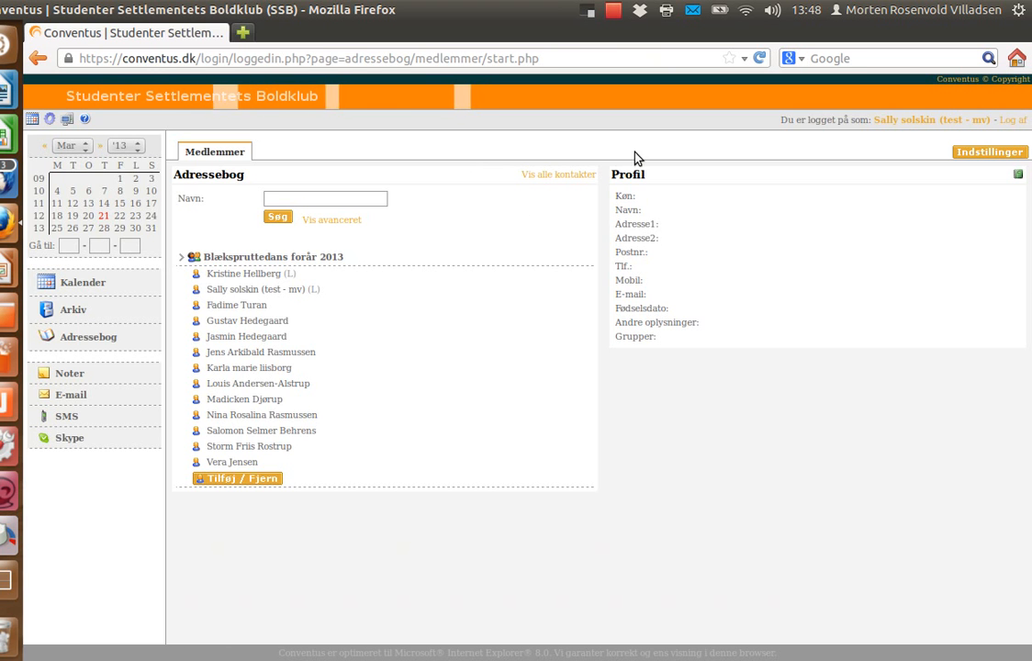